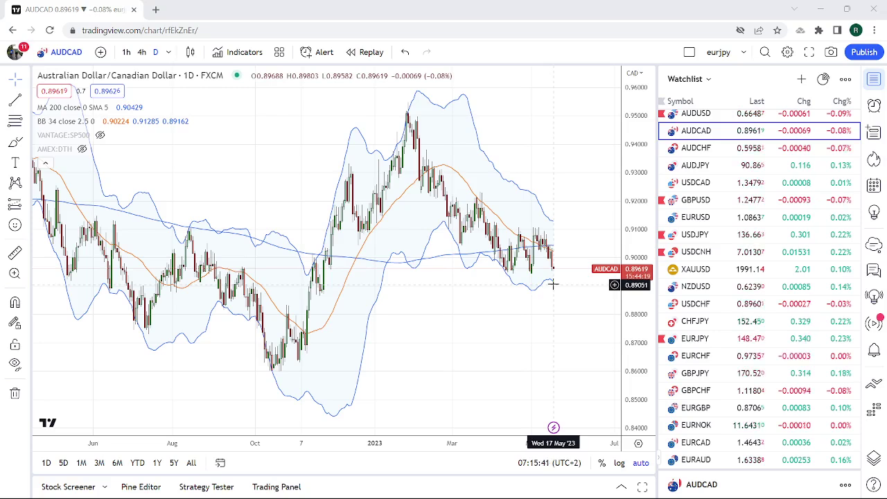
Step: Open the EURCAD daily chart from the watchlist and zoom in on recent months
scroll(714, 266, "down", 3)
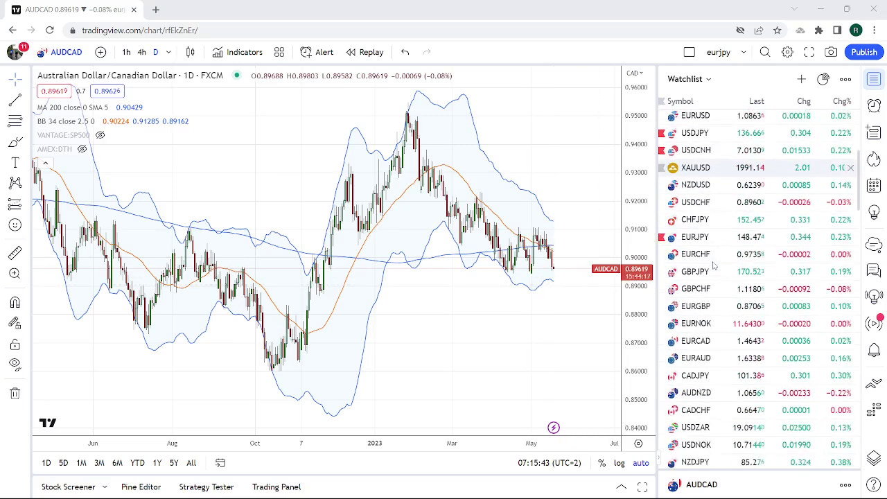
left_click(699, 326)
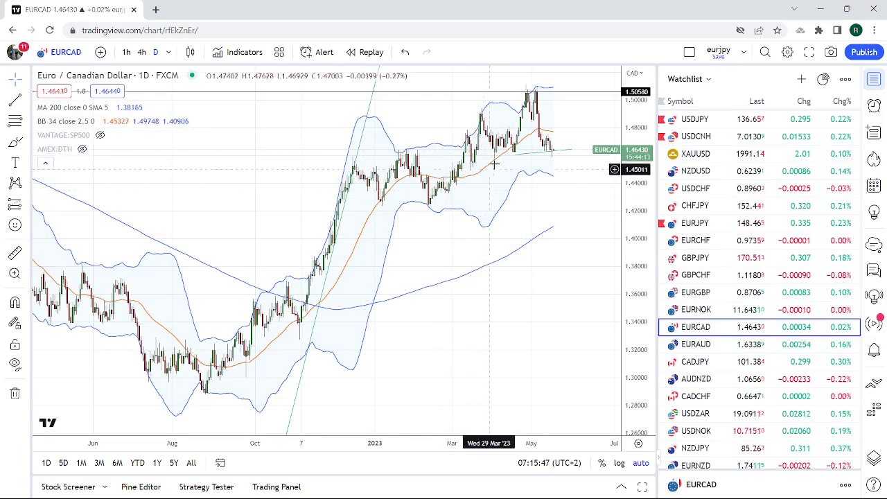
scroll(374, 255, "up", 3)
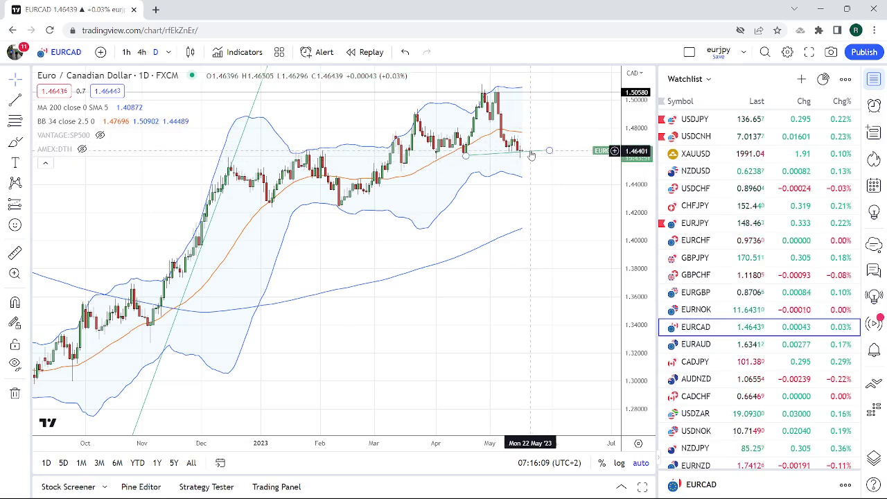
Step: Switch EURCAD to the 1-hour timeframe and zoom out on the chart
left_click(127, 54)
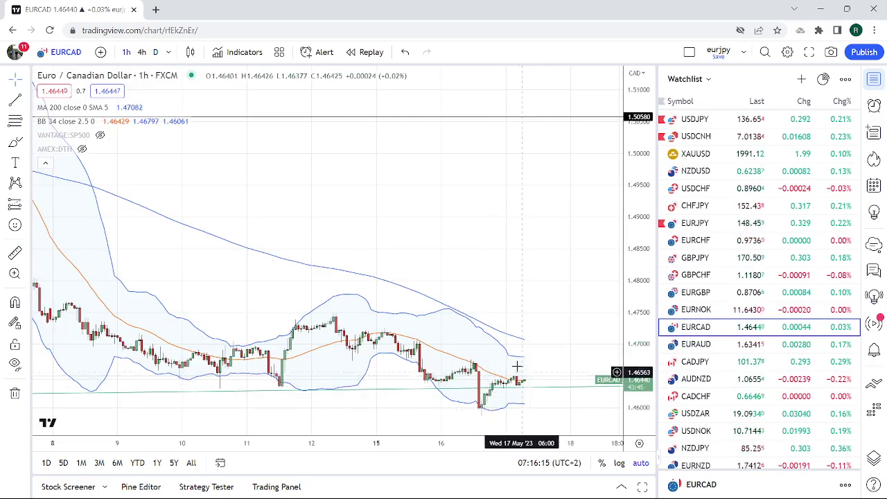
scroll(509, 352, "down", 2)
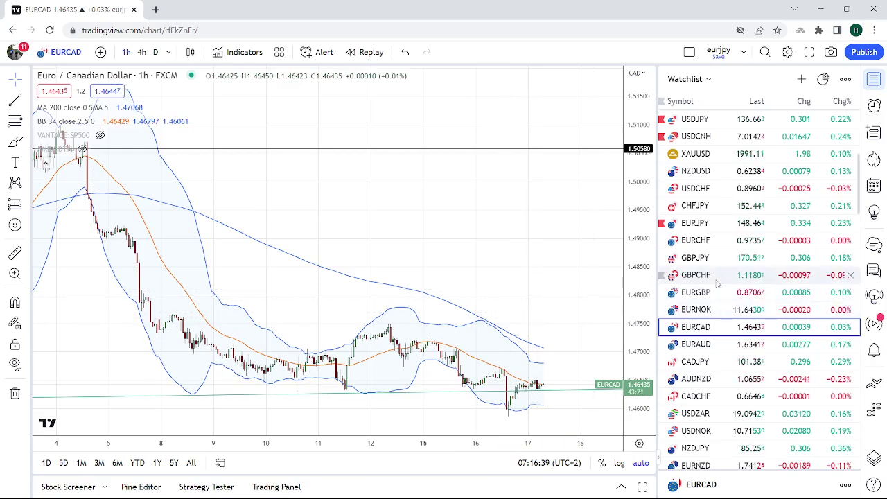
scroll(717, 283, "down", 3)
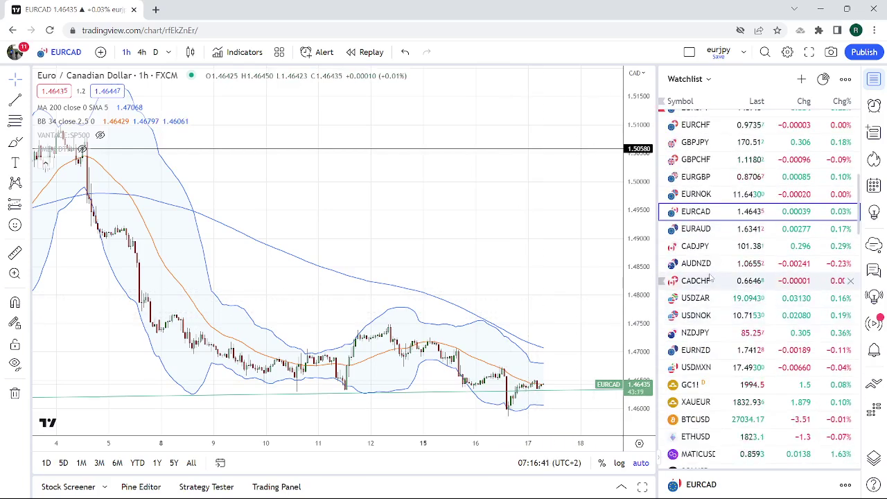
Step: Load the EURAUD 1-hour chart, price near 1.6339, and zoom in
left_click(707, 229)
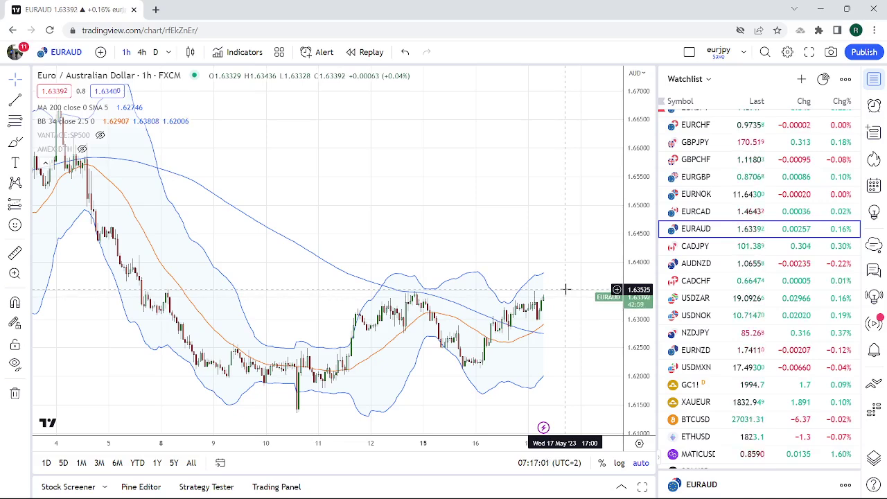
scroll(792, 250, "up", 5)
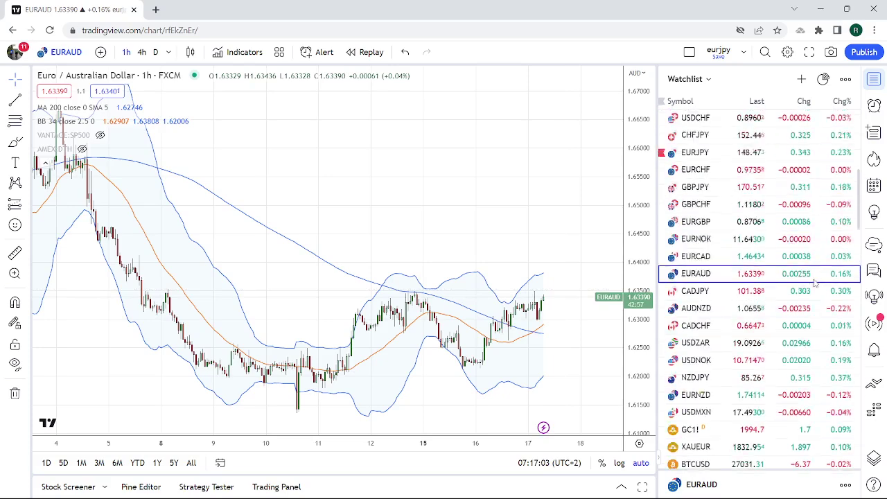
scroll(755, 187, "up", 2)
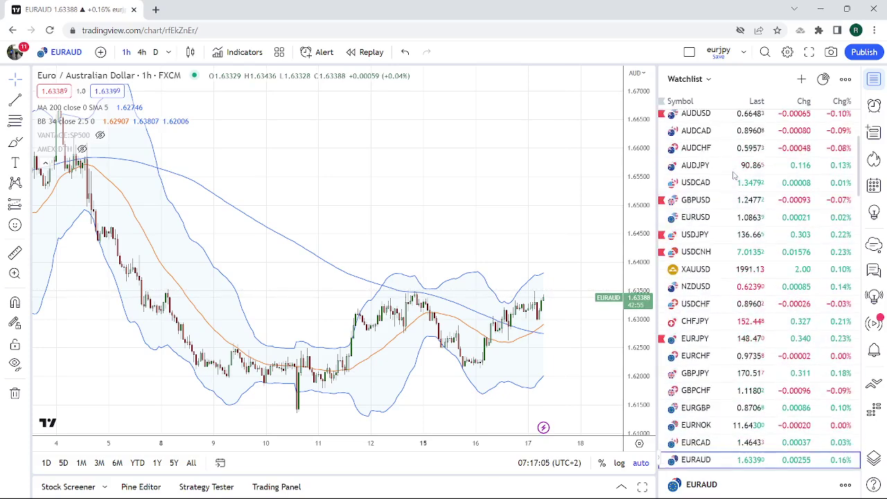
Step: Load AUDCAD on the daily timeframe, price near 0.8963 below the 200 SMA
left_click(717, 133)
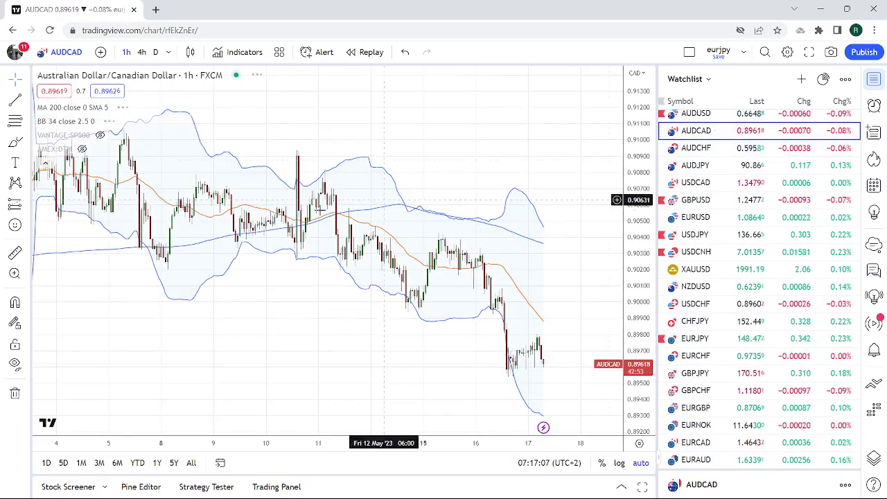
left_click(155, 52)
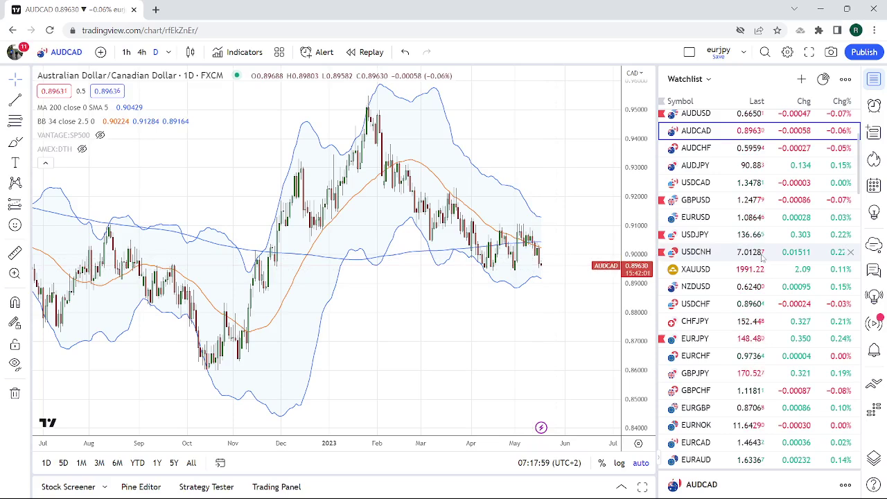
scroll(762, 256, "down", 2)
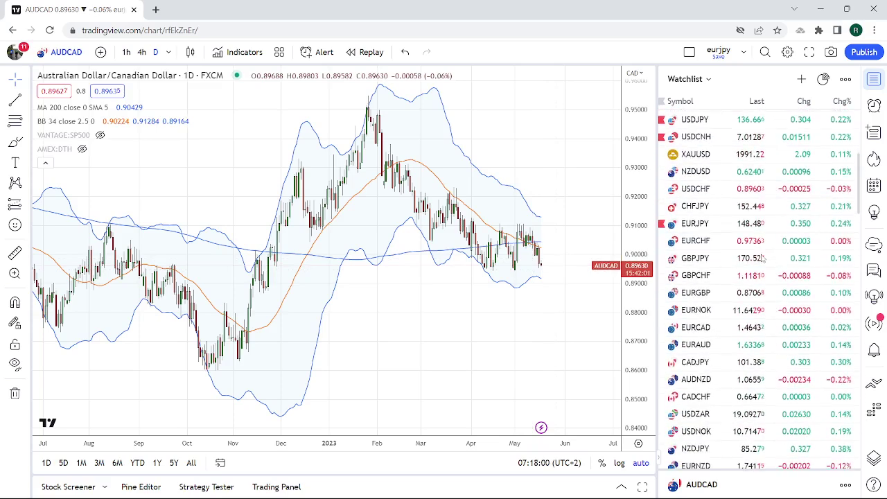
Step: Load the EURAUD daily chart, zooming in and back out to check the 200 SMA
left_click(707, 345)
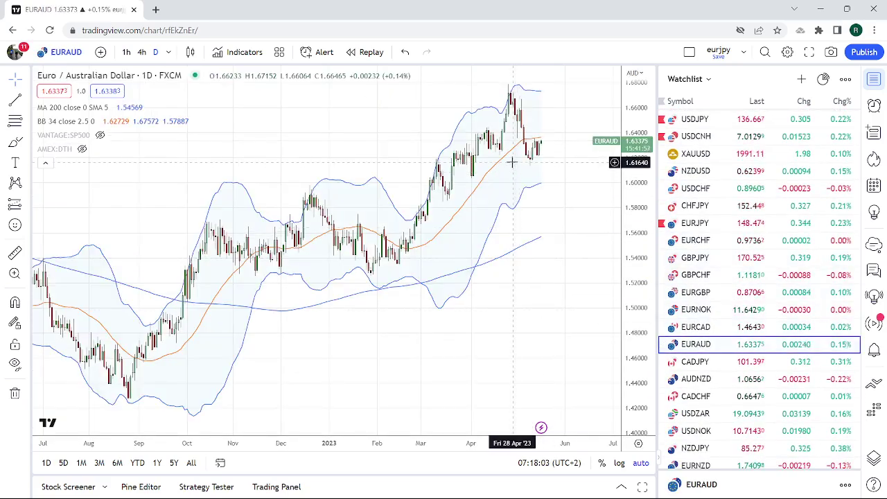
scroll(360, 174, "up", 2)
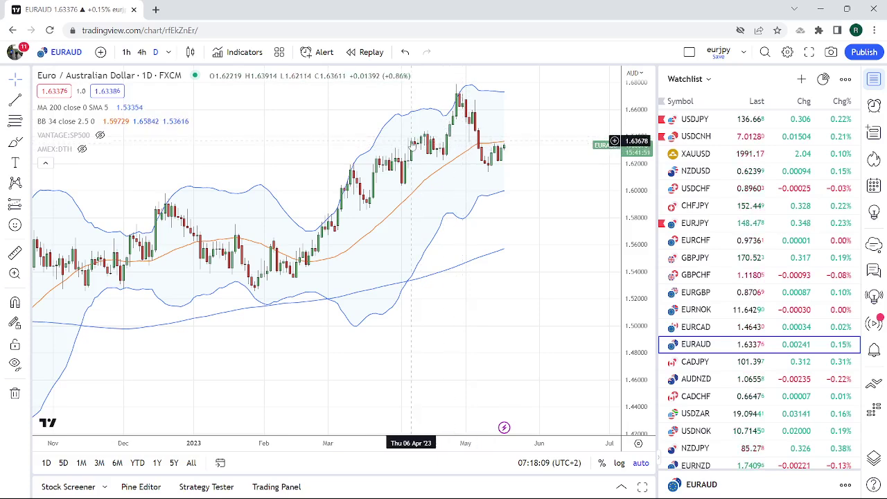
scroll(395, 263, "down", 3)
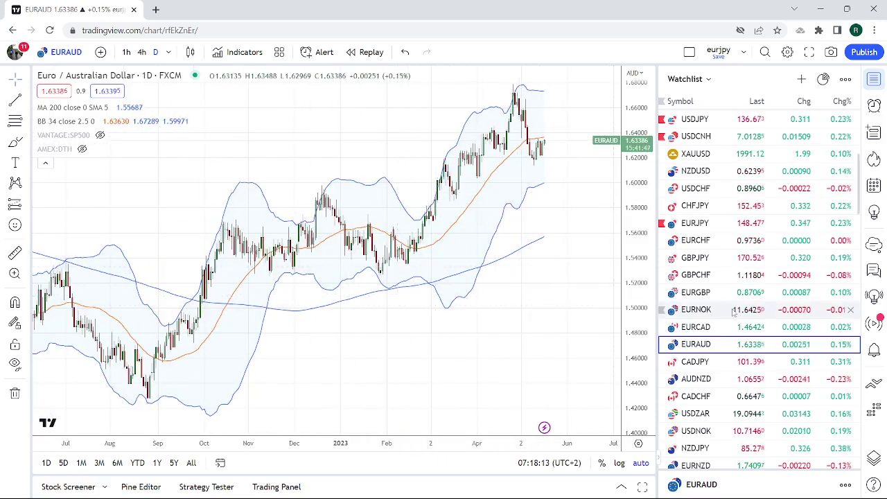
scroll(733, 313, "up", 5)
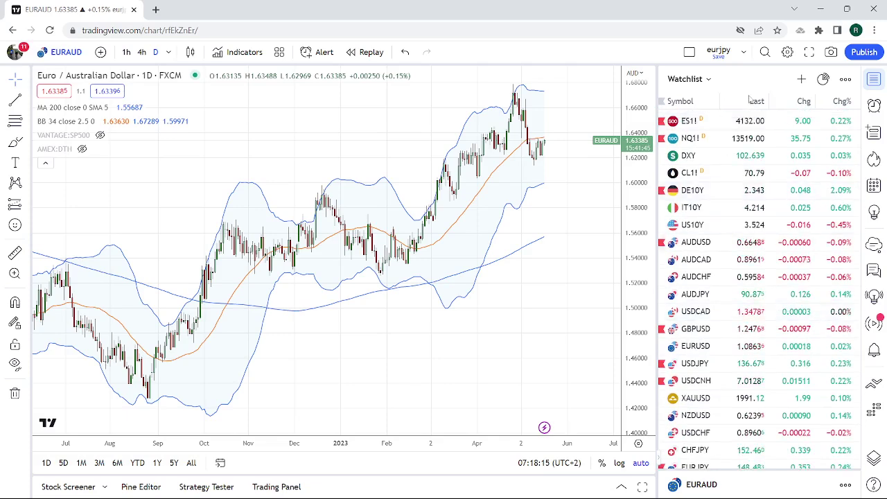
Step: Load the ES1! daily chart, price around 4132.25 above the 200 SMA
left_click(745, 121)
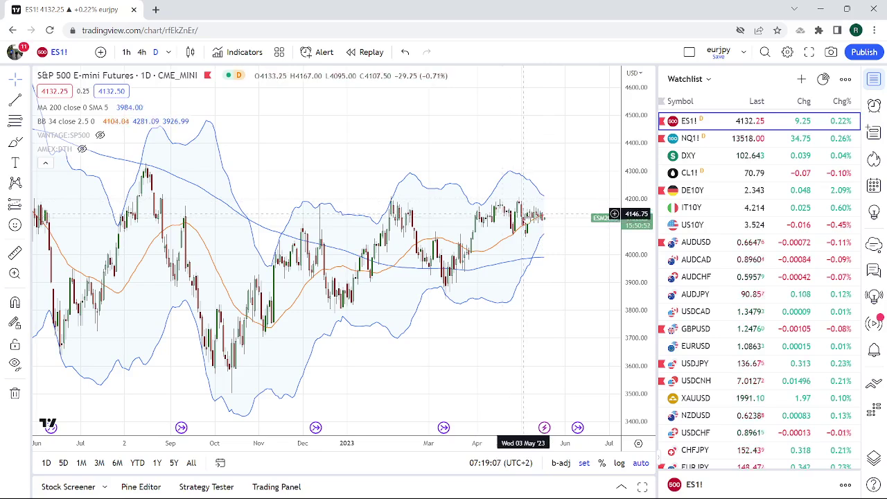
Step: Look over the US10Y daily chart, then load the USDJPY daily chart near 136.686
left_click(704, 226)
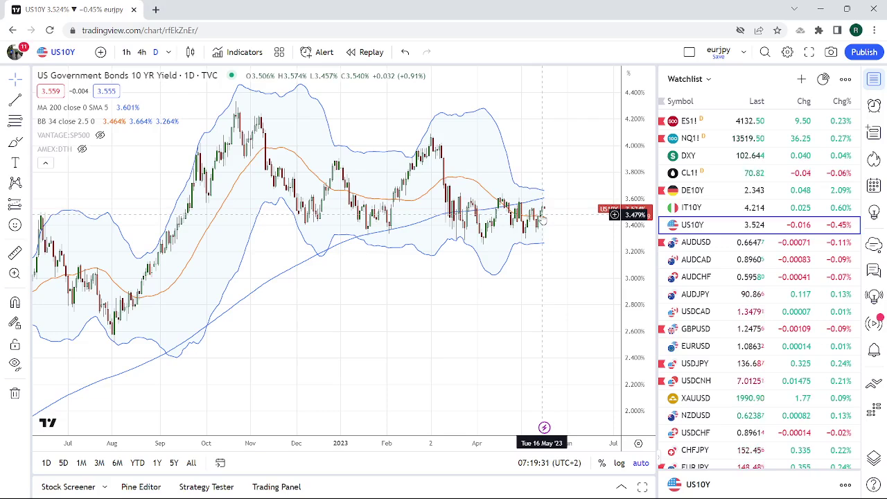
scroll(695, 253, "down", 3)
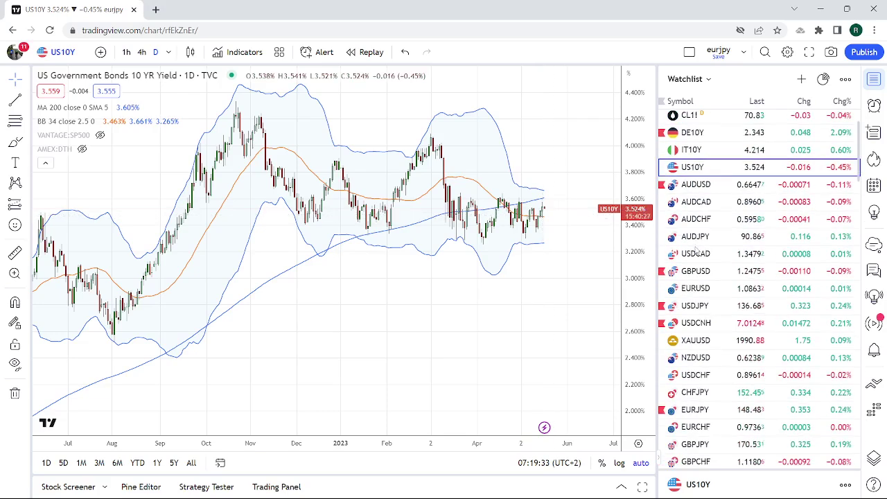
scroll(697, 252, "down", 1)
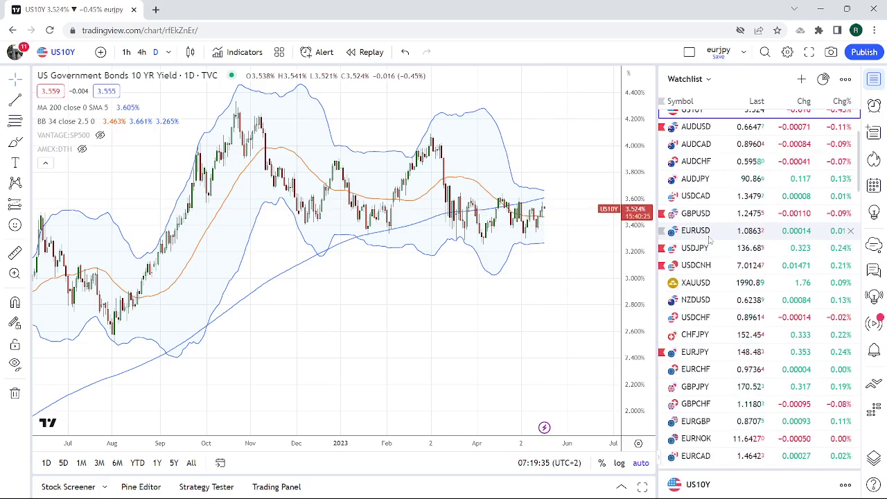
left_click(696, 249)
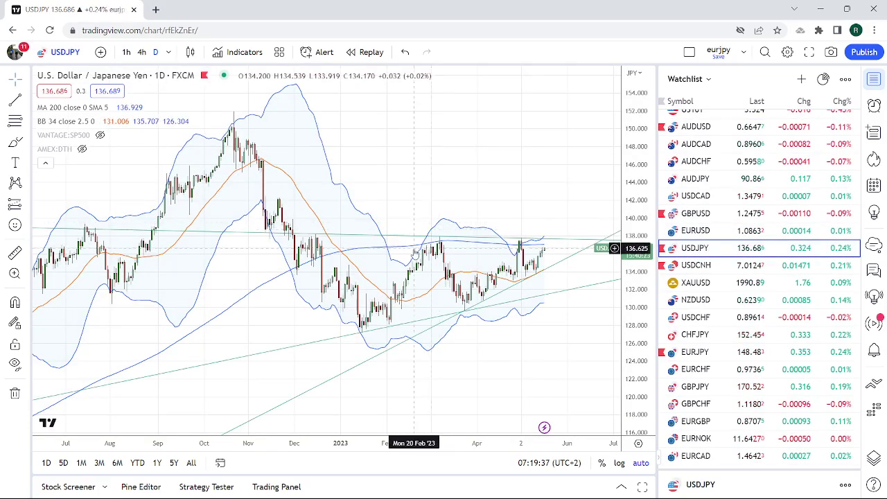
Step: View USDJPY on the 1-hour timeframe, then load the XAUUSD hourly chart near 1990.96
scroll(412, 250, "up", 2)
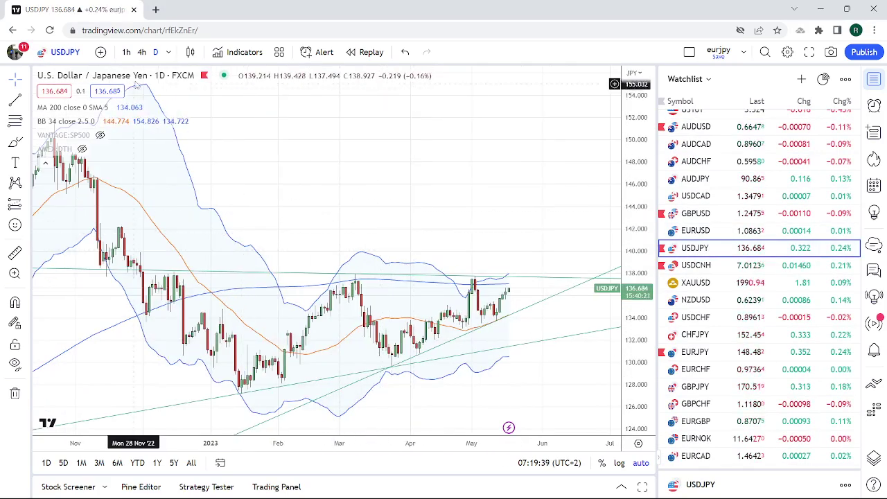
left_click(126, 52)
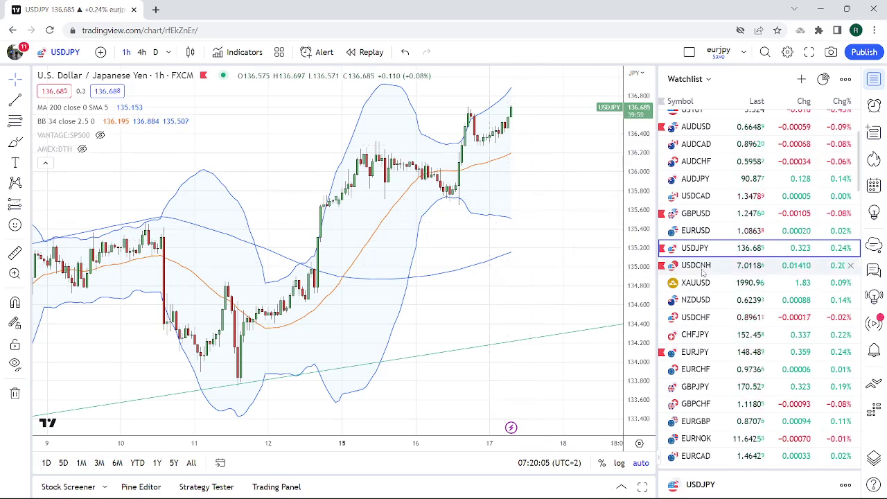
left_click(698, 282)
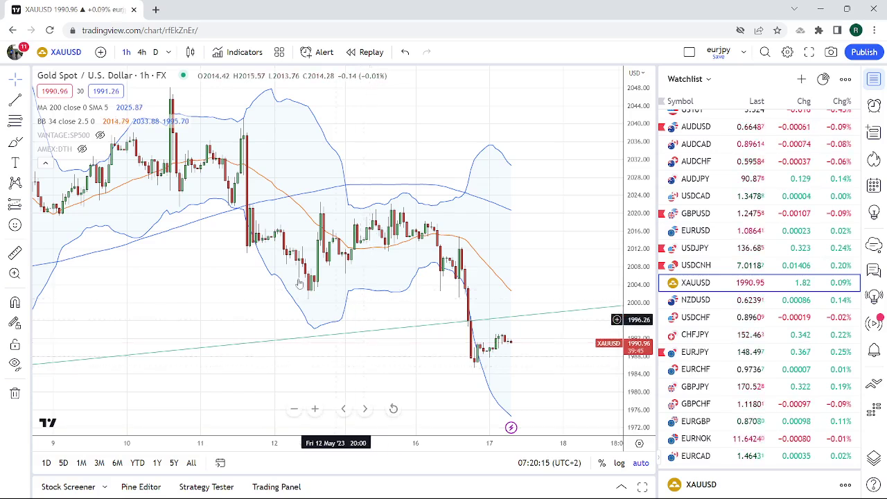
left_click(155, 52)
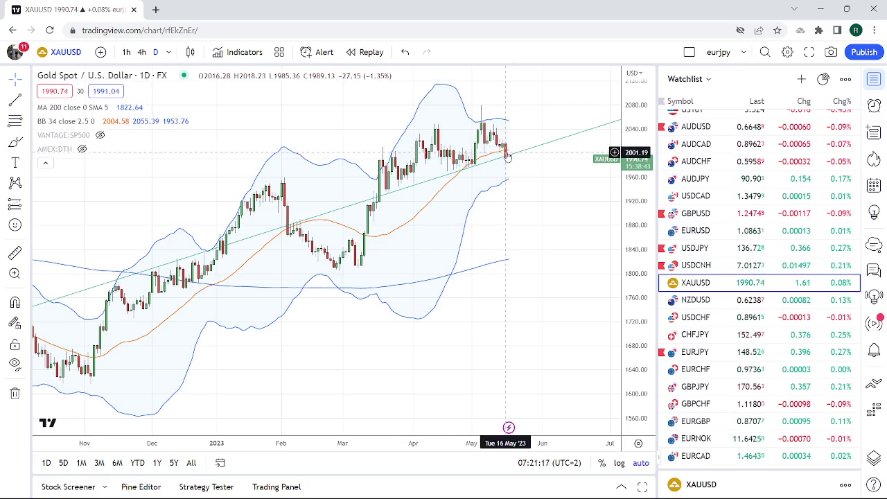
left_click(126, 52)
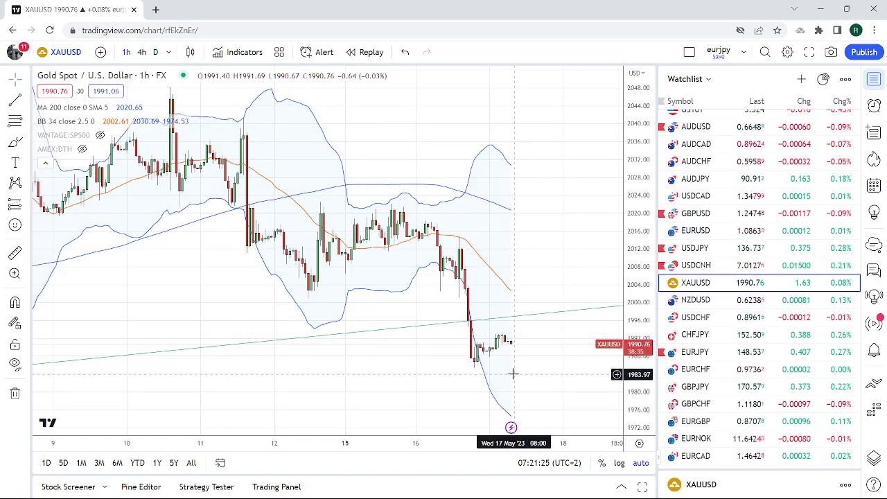
scroll(523, 254, "down", 2)
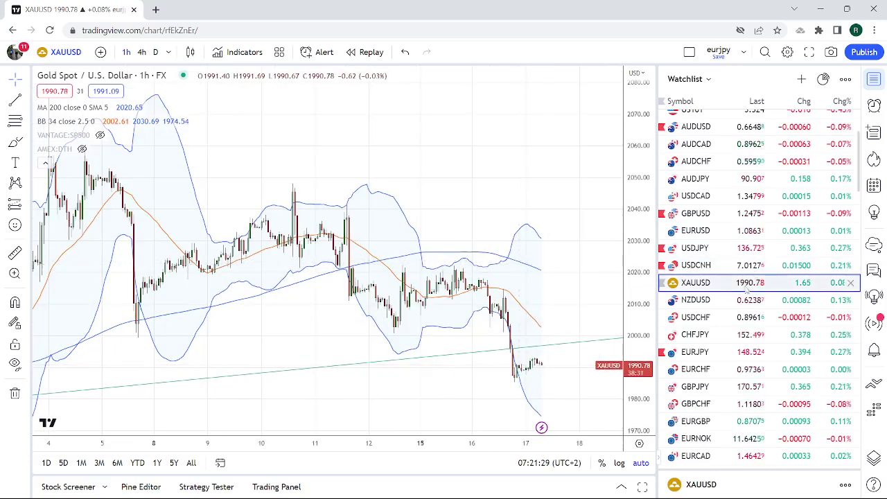
Step: Load the USDCHF 1-hour chart, price near 0.89616, and zoom around the recent candles
left_click(699, 317)
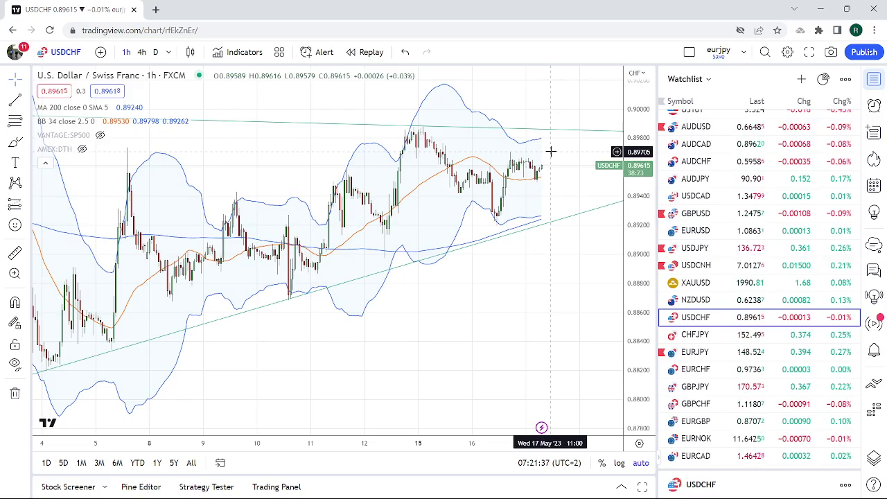
scroll(551, 152, "down", 3)
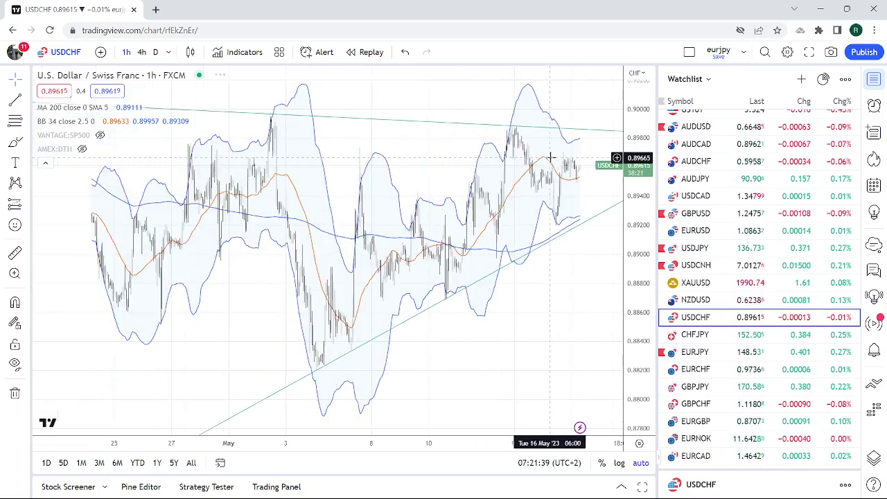
scroll(518, 225, "up", 1)
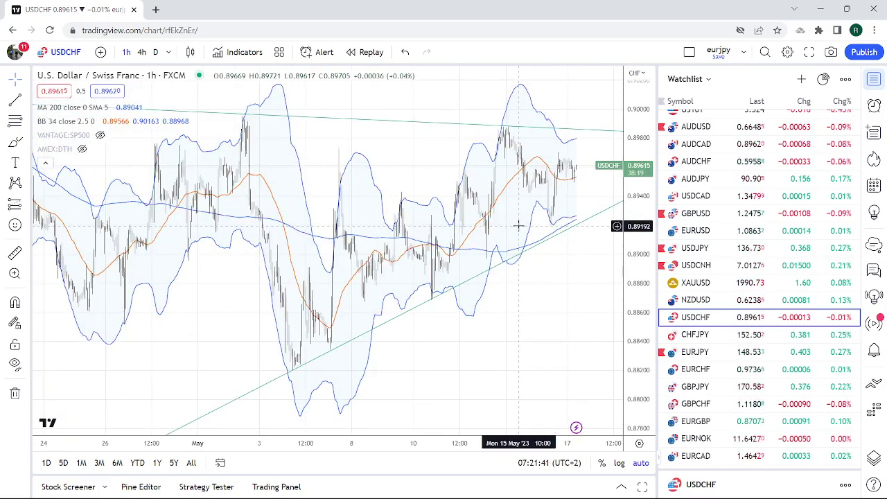
scroll(518, 226, "down", 2)
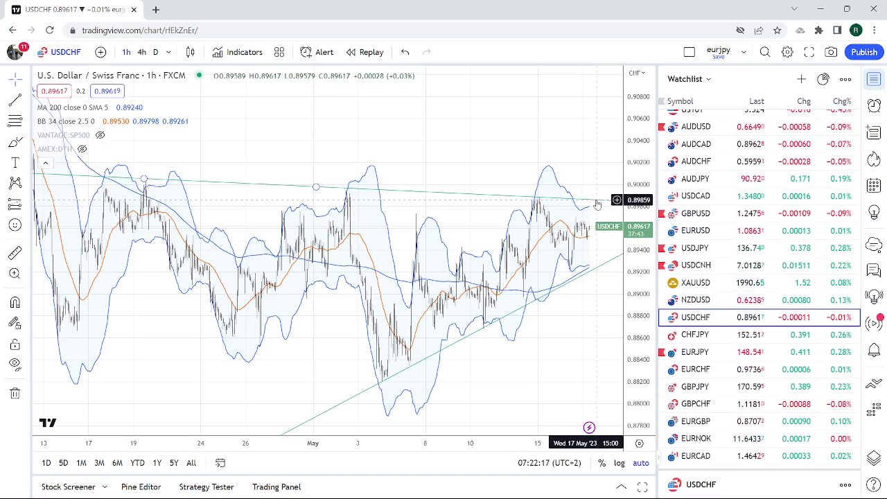
scroll(717, 206, "down", 3)
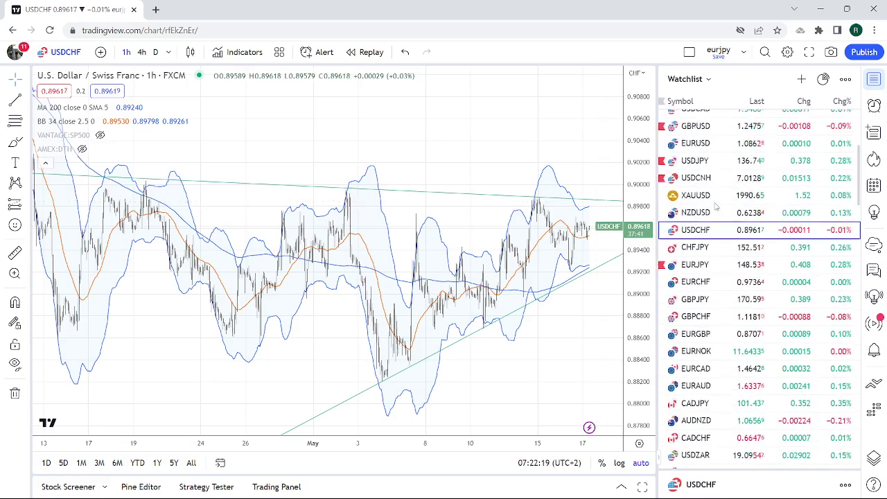
scroll(717, 207, "down", 3)
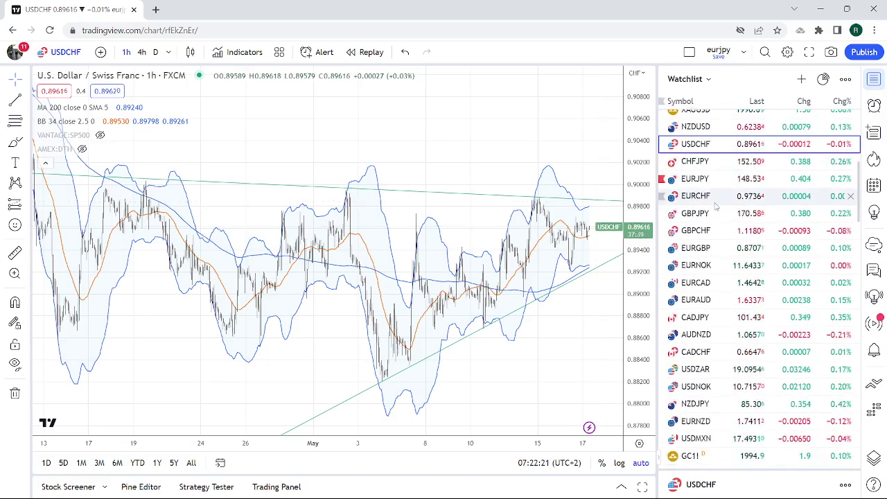
Step: Zoom through USDMXN on the daily timeframe, then load the USDZAR daily chart near 19.0995
left_click(728, 438)
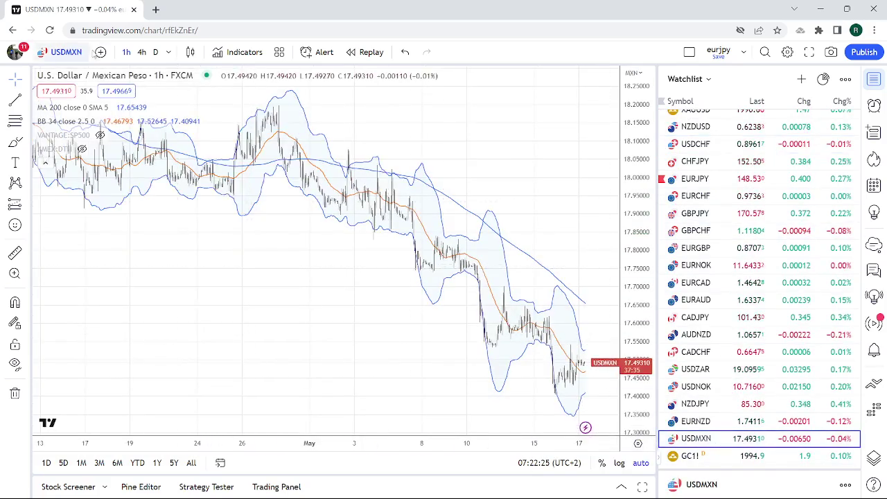
left_click(155, 52)
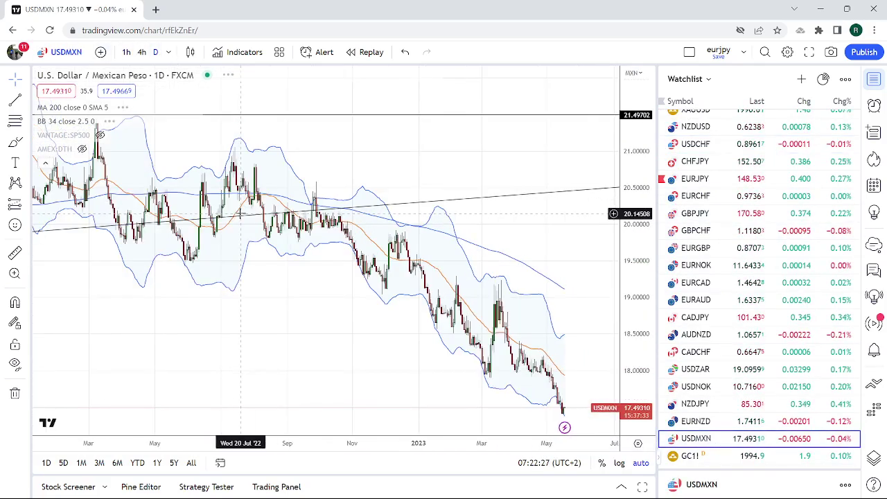
scroll(240, 213, "up", 6)
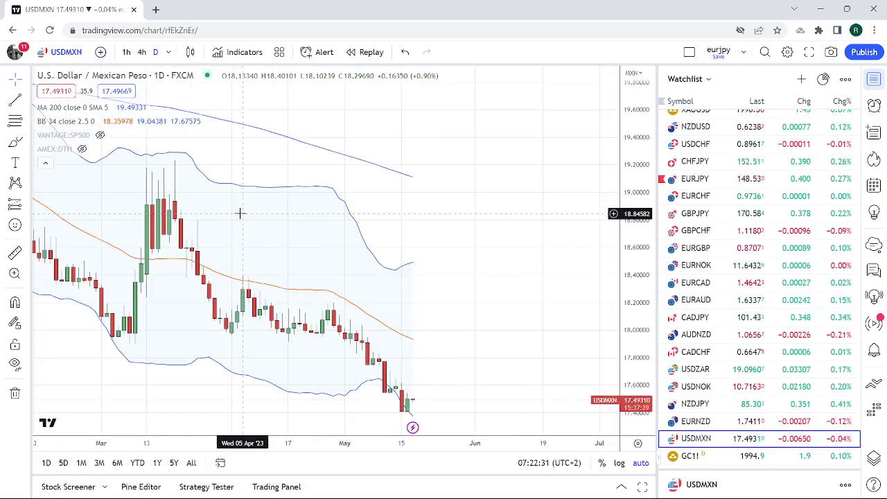
scroll(241, 214, "down", 4)
scroll(240, 213, "down", 2)
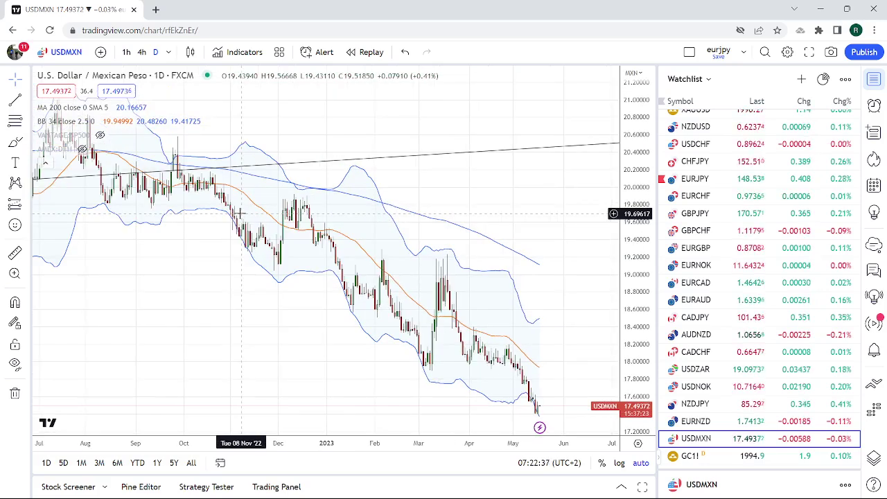
scroll(241, 213, "down", 1)
scroll(241, 214, "up", 1)
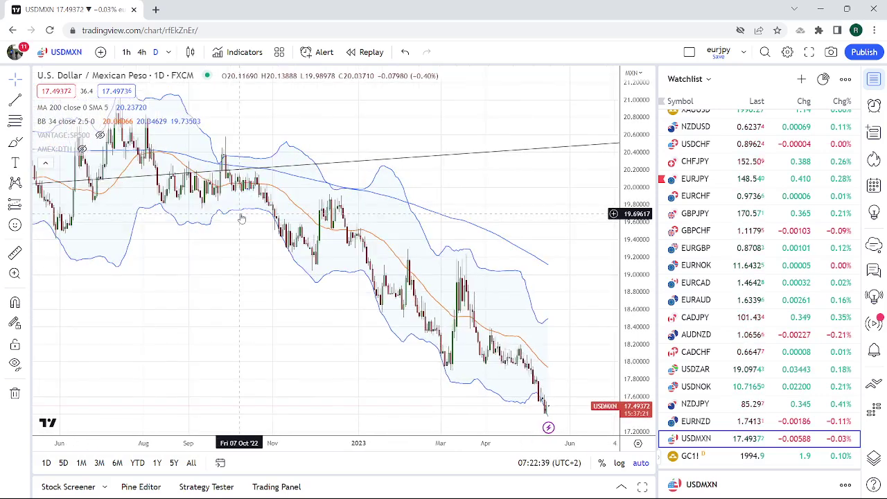
scroll(241, 213, "down", 1)
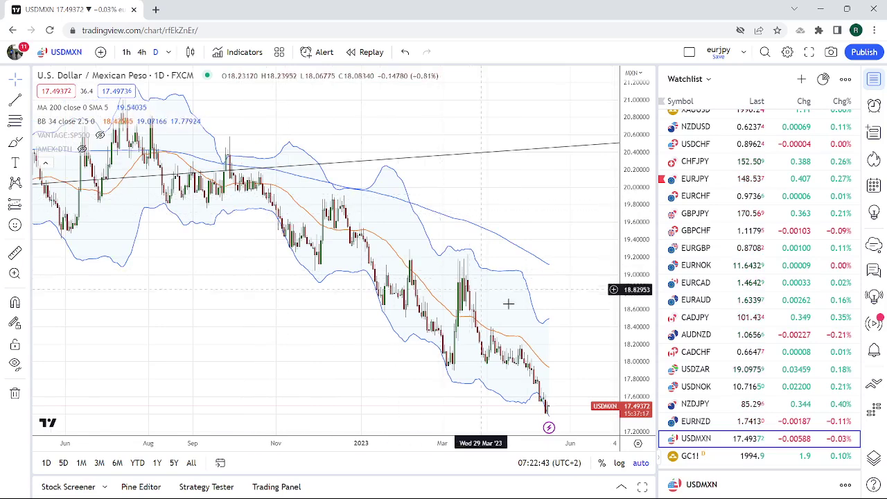
left_click(700, 370)
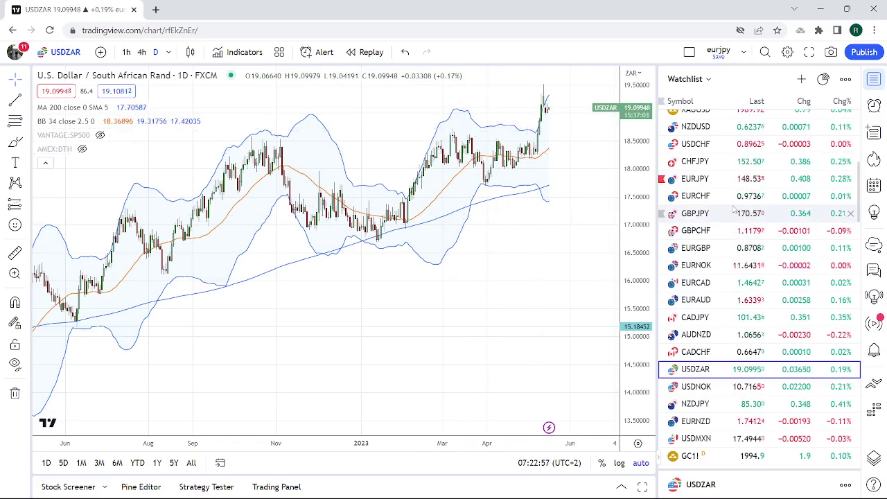
scroll(732, 214, "up", 5)
scroll(734, 209, "down", 3)
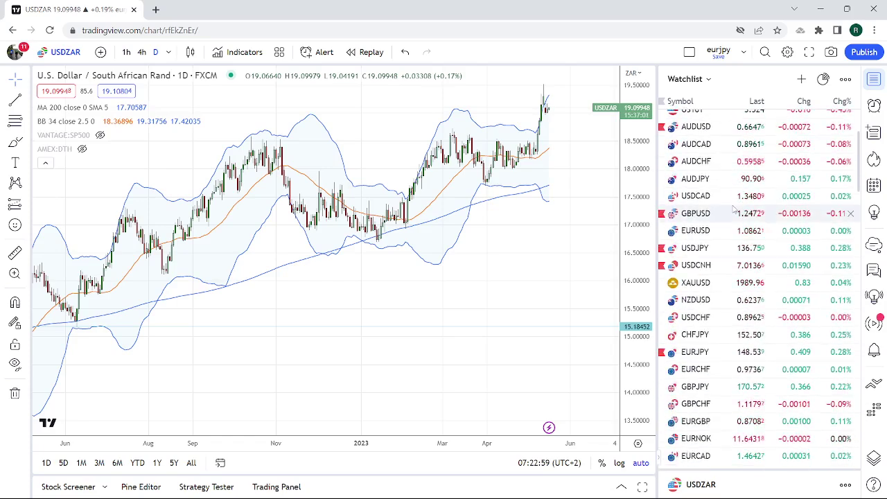